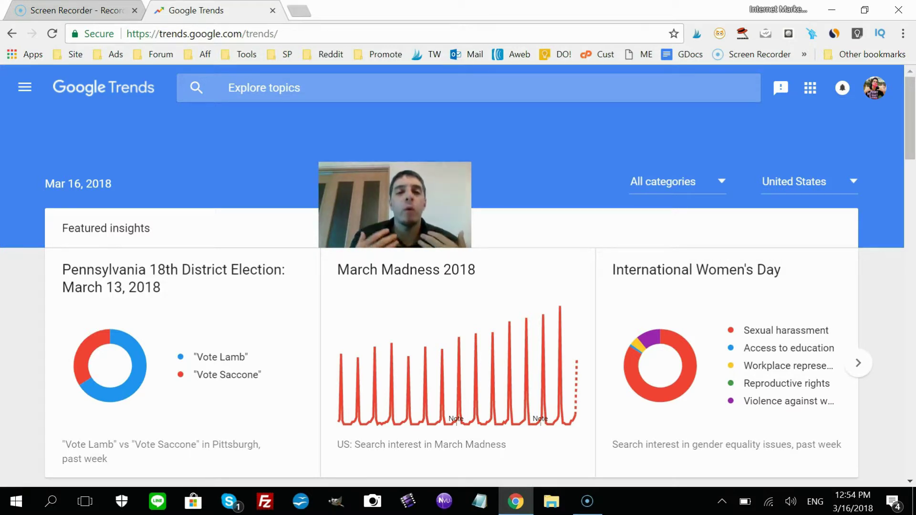
Explore the search term "blanket" in Google Trends.
left_click(296, 96)
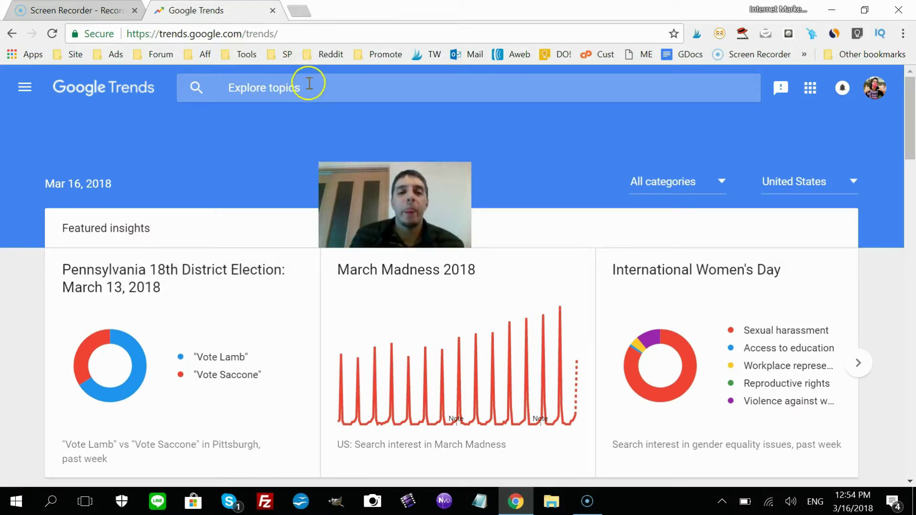
type("blanket")
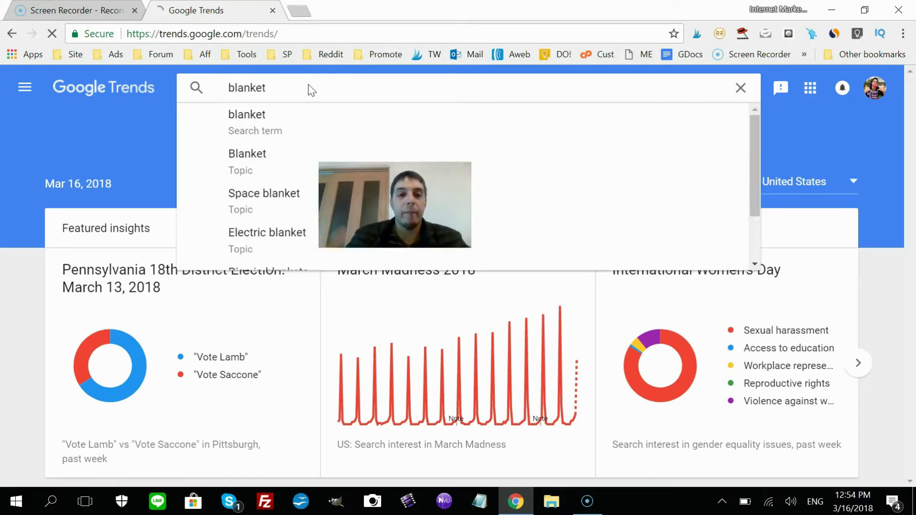
key("Return")
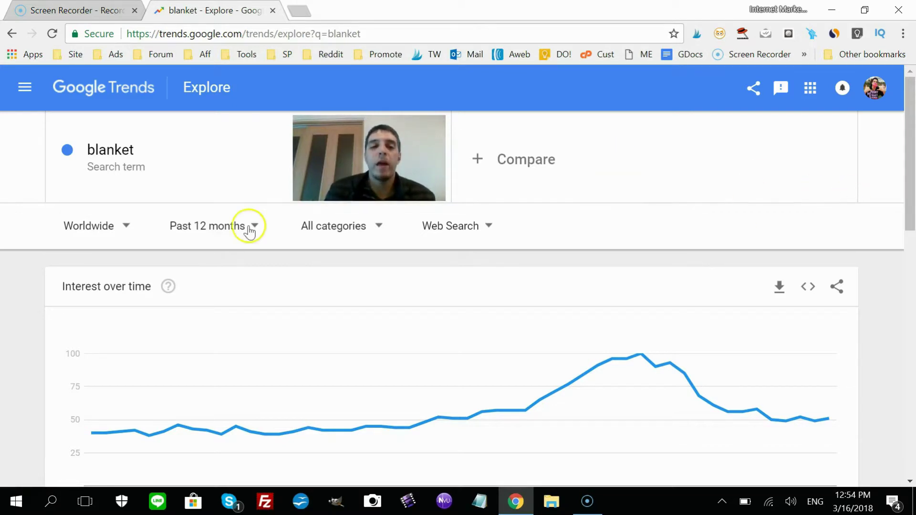
Open the trend report for the rising related query "gravity blanket".
left_click_drag(911, 191, 905, 408)
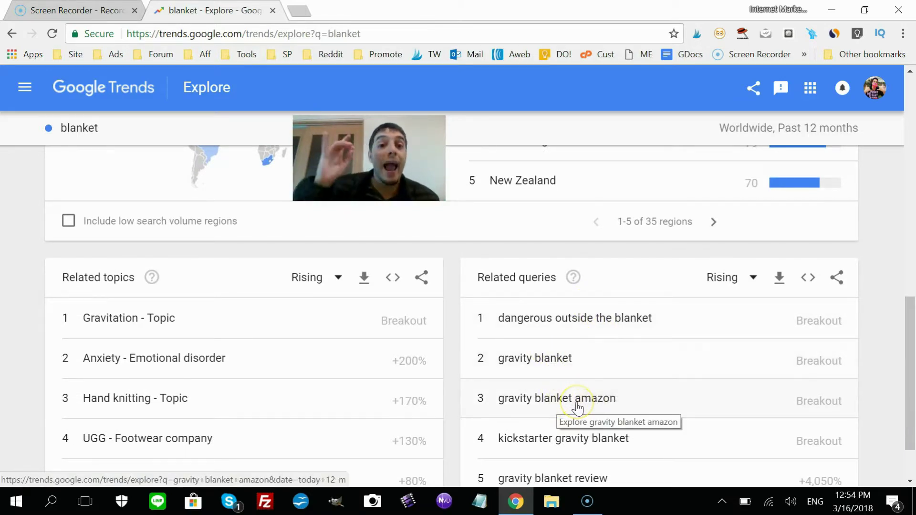
left_click_drag(908, 374, 911, 404)
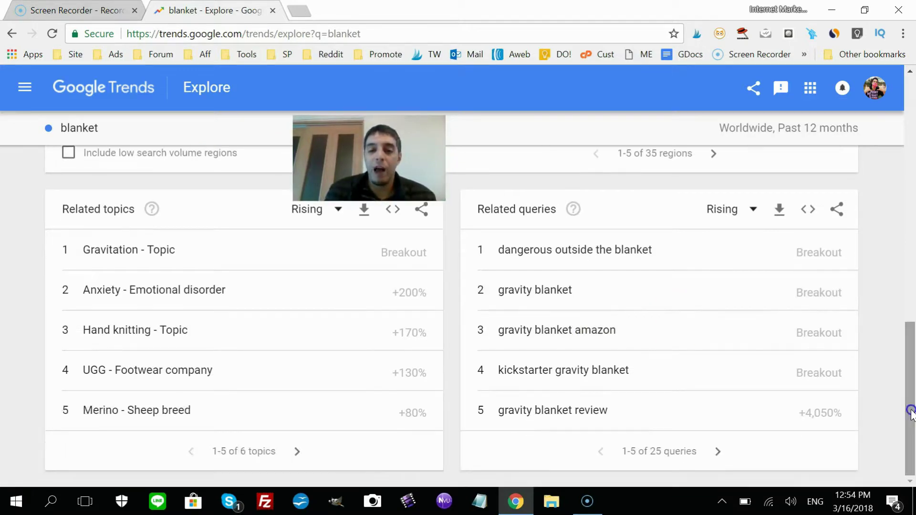
left_click(540, 291)
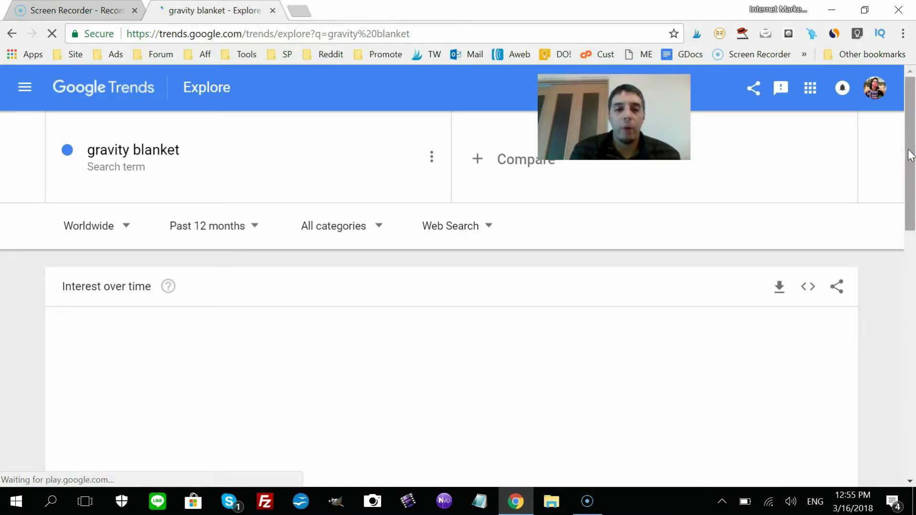
Examine the gravity blanket report's interest over time, interest by region, related topics and rising related queries.
left_click_drag(911, 155, 912, 218)
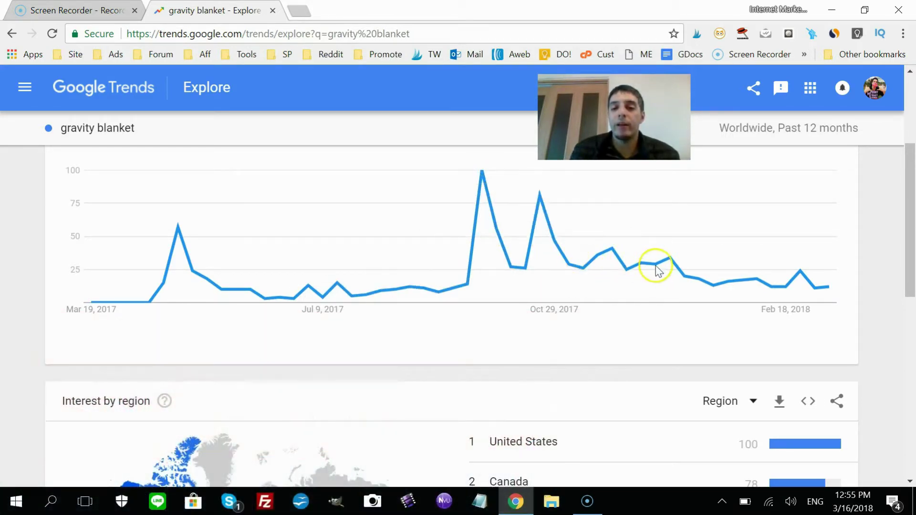
left_click_drag(910, 168, 914, 224)
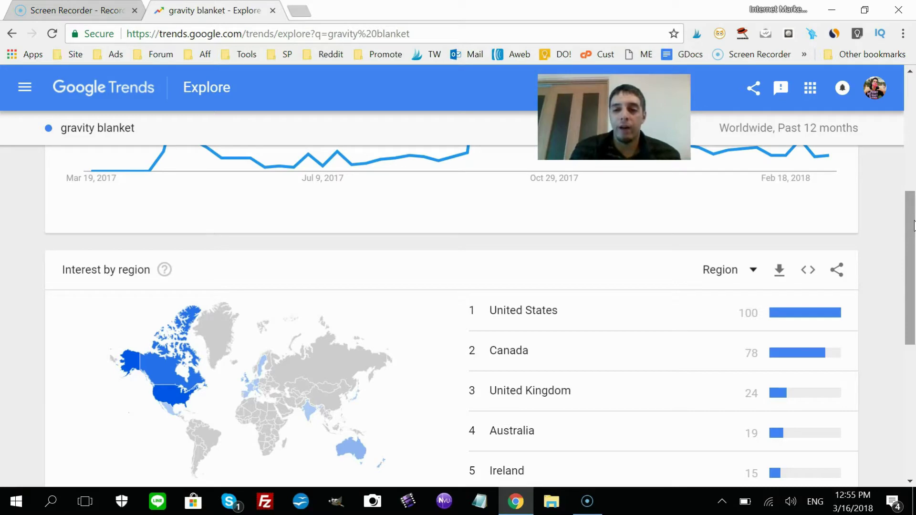
left_click_drag(913, 224, 913, 342)
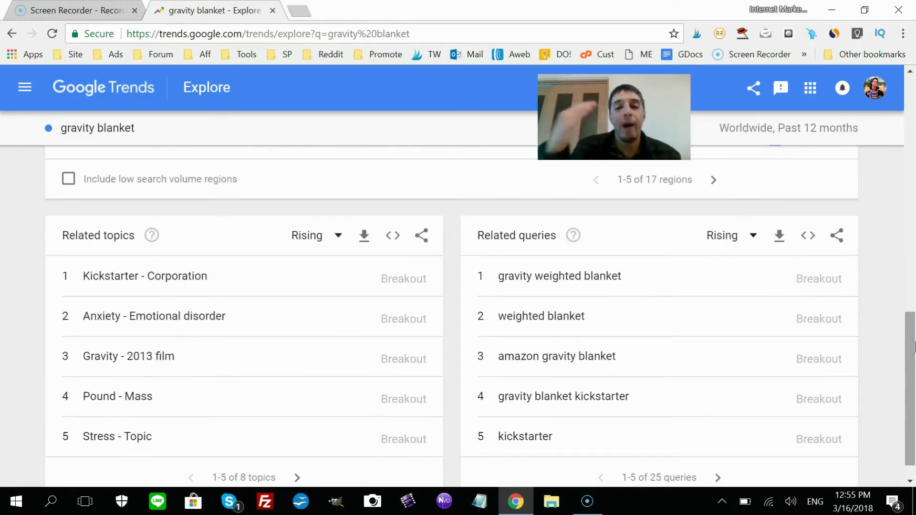
left_click_drag(913, 347, 913, 93)
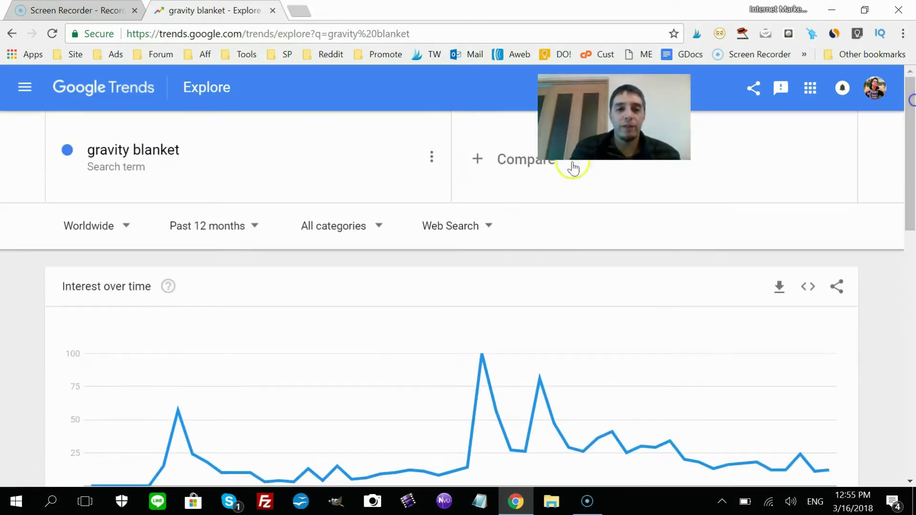
left_click_drag(190, 153, 161, 149)
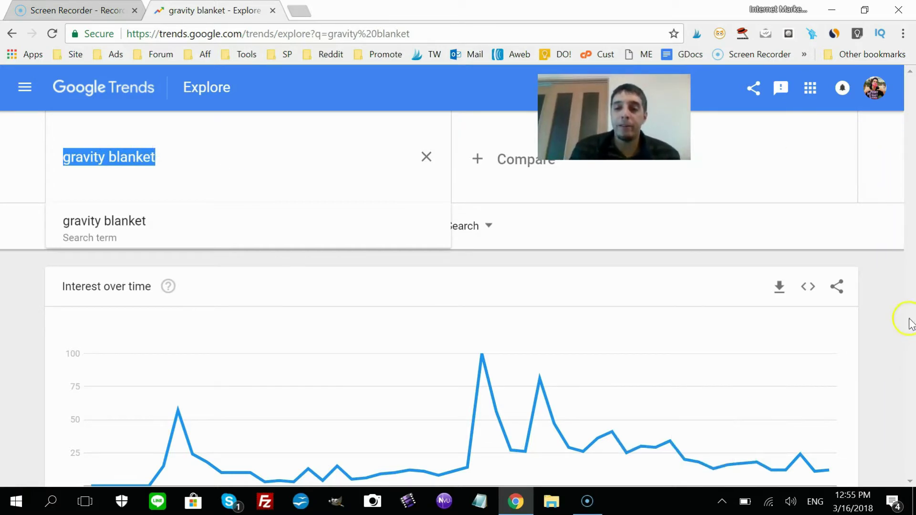
left_click(889, 349)
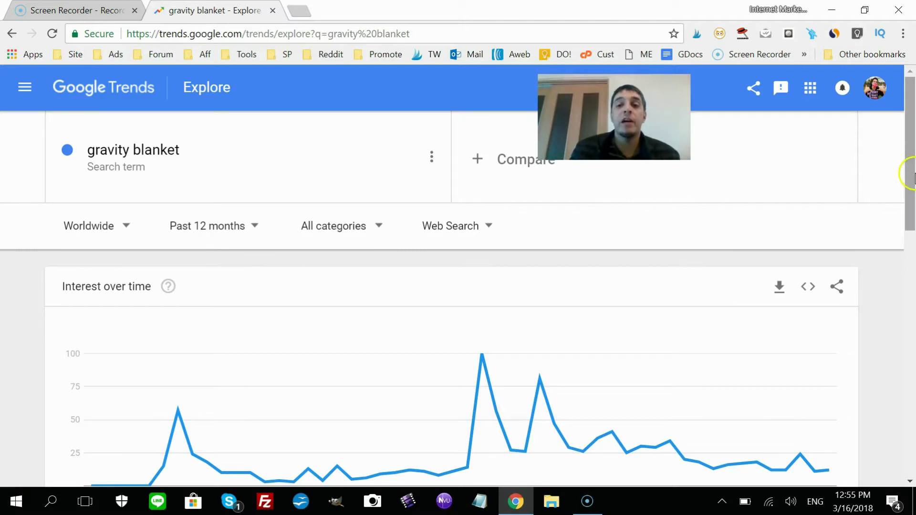
left_click_drag(908, 180, 908, 404)
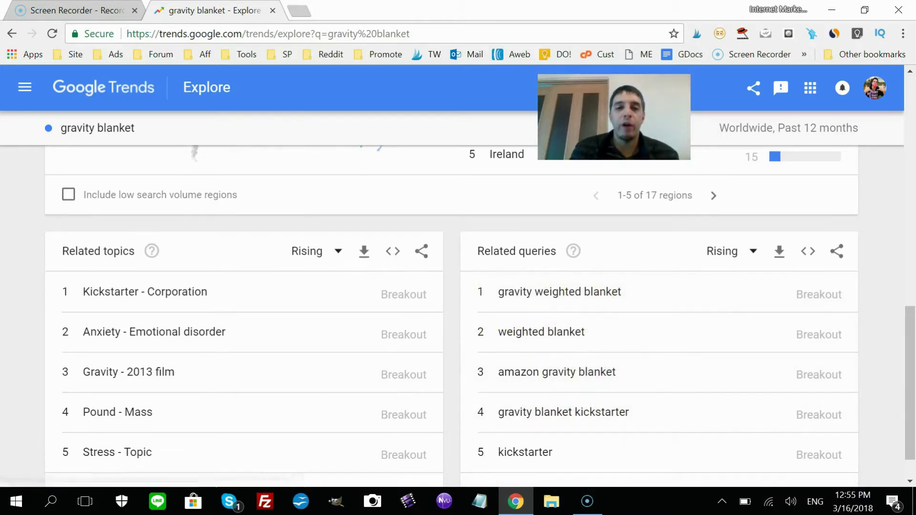
Open KWFinder in a new browser tab from the bookmarked KEYWORDS folder in Tools.
left_click(304, 11)
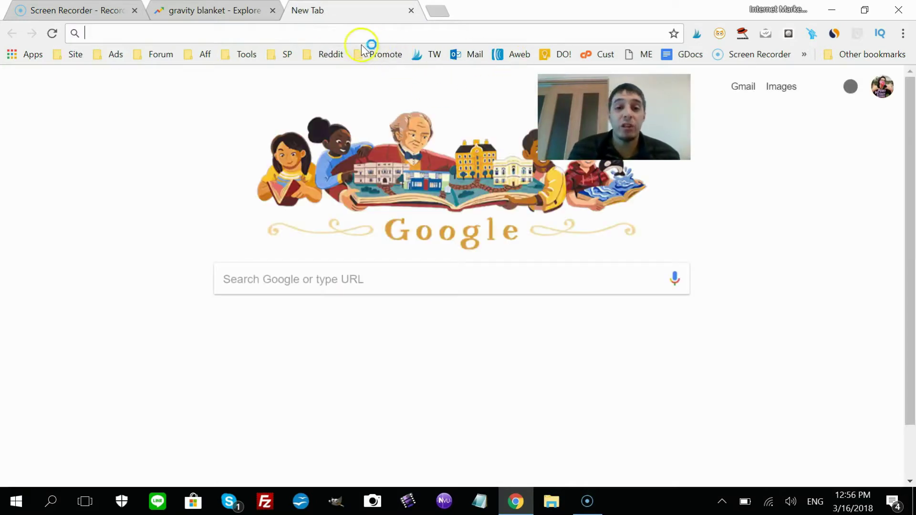
left_click(241, 55)
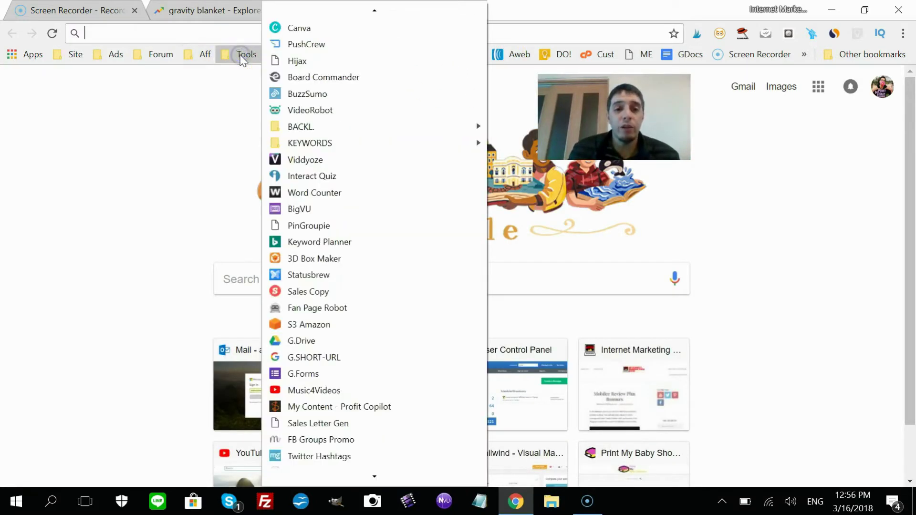
mouse_move(329, 145)
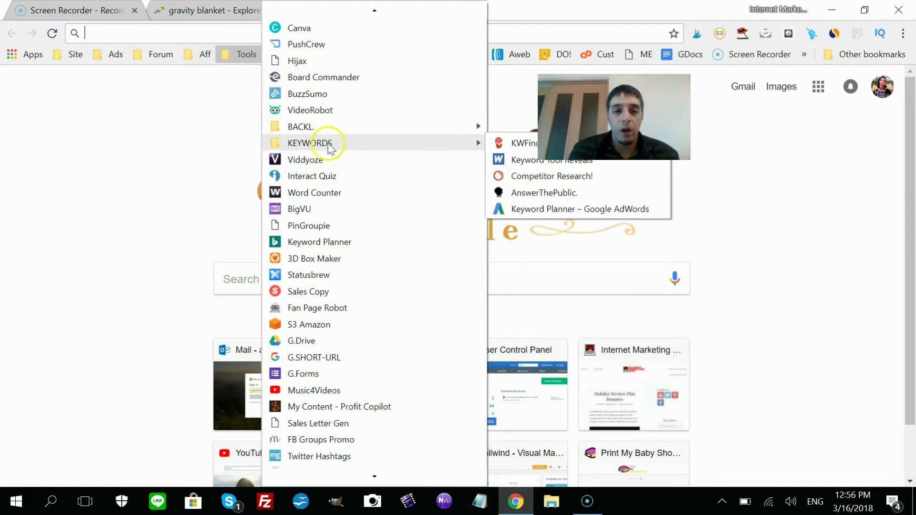
left_click(506, 145)
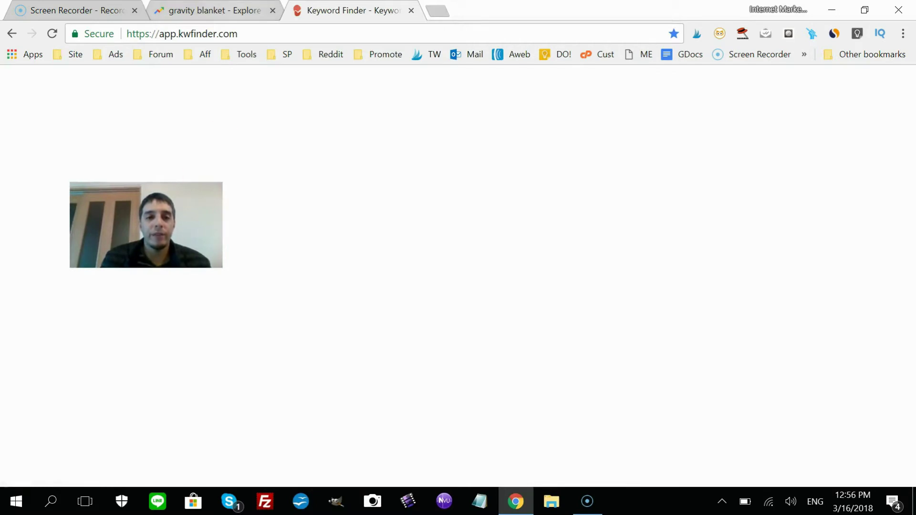
Find KWFinder keyword suggestions for "gravity blanket", with location Anywhere and Any Language.
key("ctrl+shift+Tab")
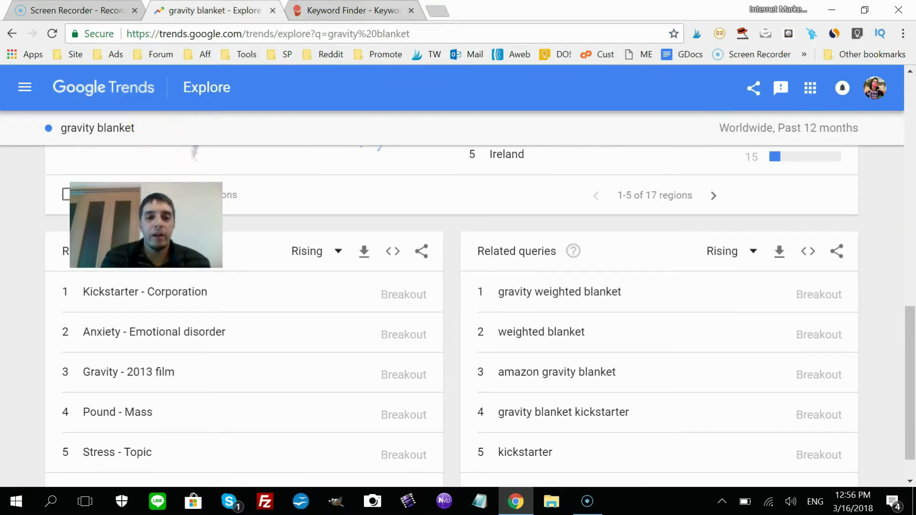
left_click(363, 10)
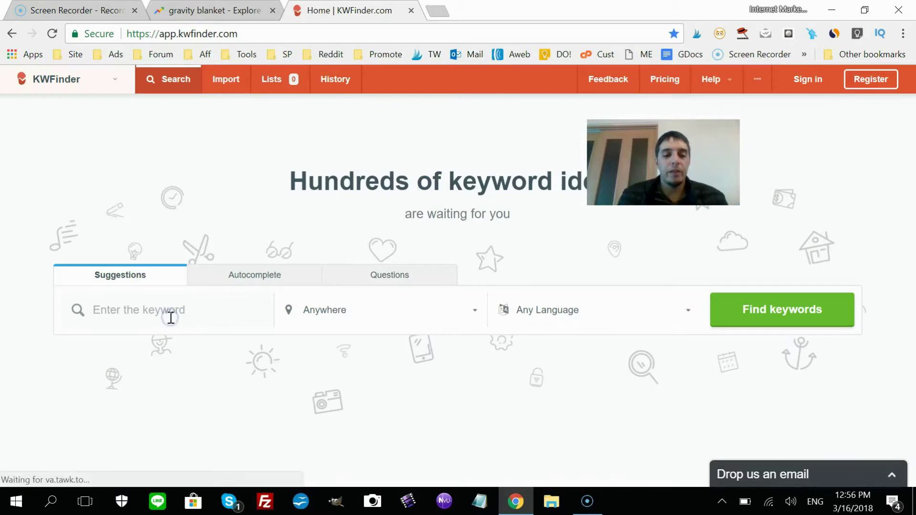
type("gravity blanket")
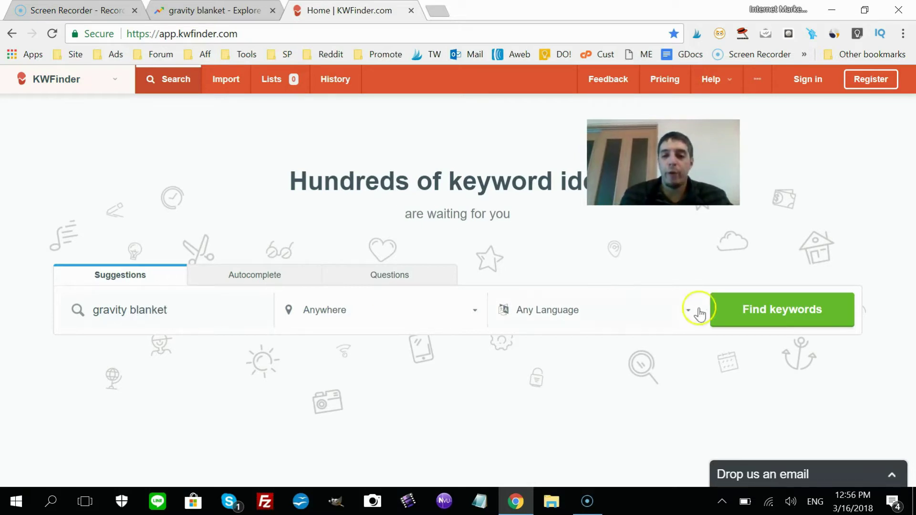
left_click(741, 311)
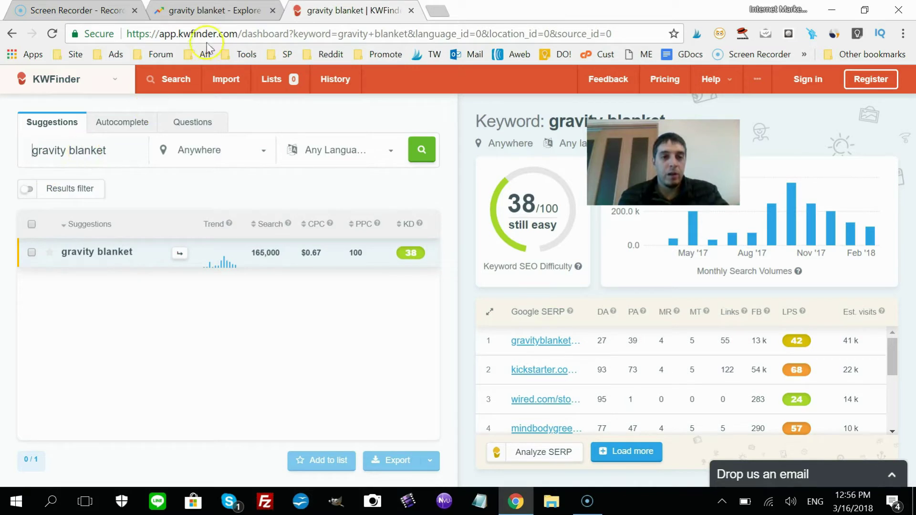
Back in Google Trends, open the related query "gravity weighted blanket" and copy its search term.
left_click(206, 14)
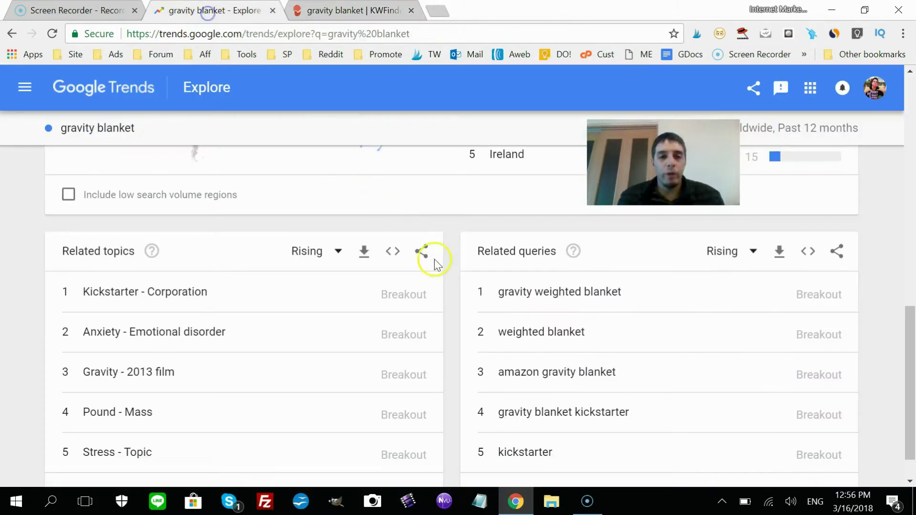
left_click(572, 293)
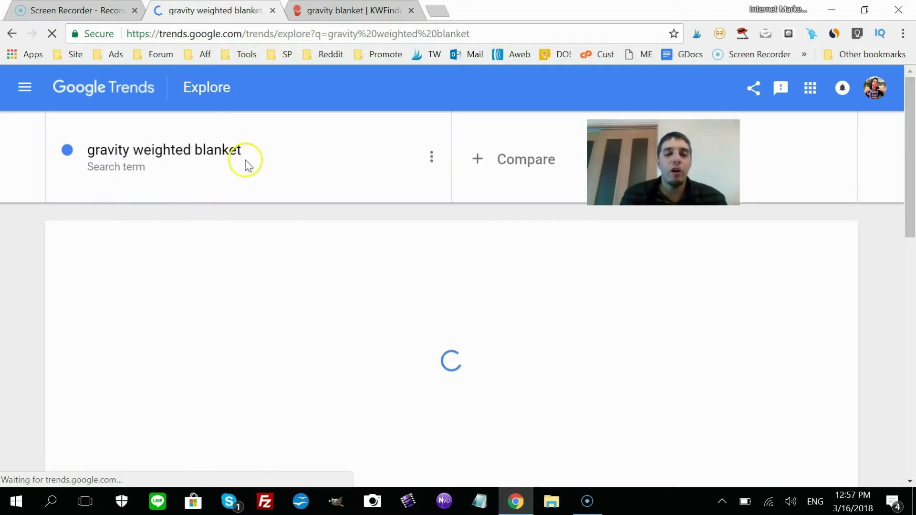
left_click(180, 154)
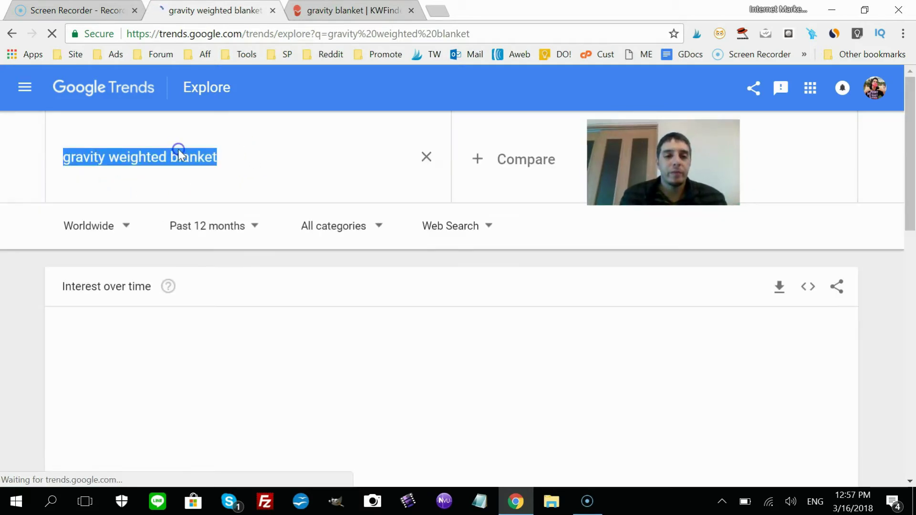
right_click(180, 154)
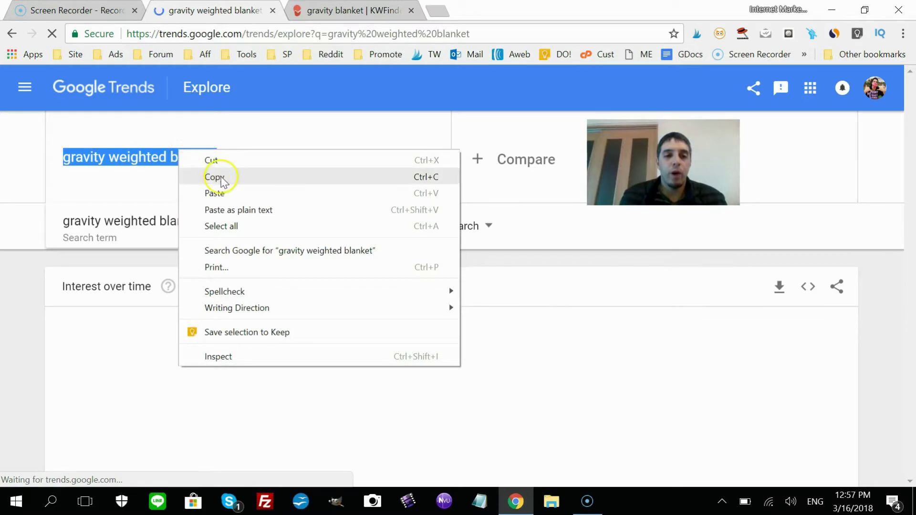
left_click(217, 176)
In KWFinder, replace the keyword with the copied "gravity weighted blanket" and run the search.
key("ctrl+Tab")
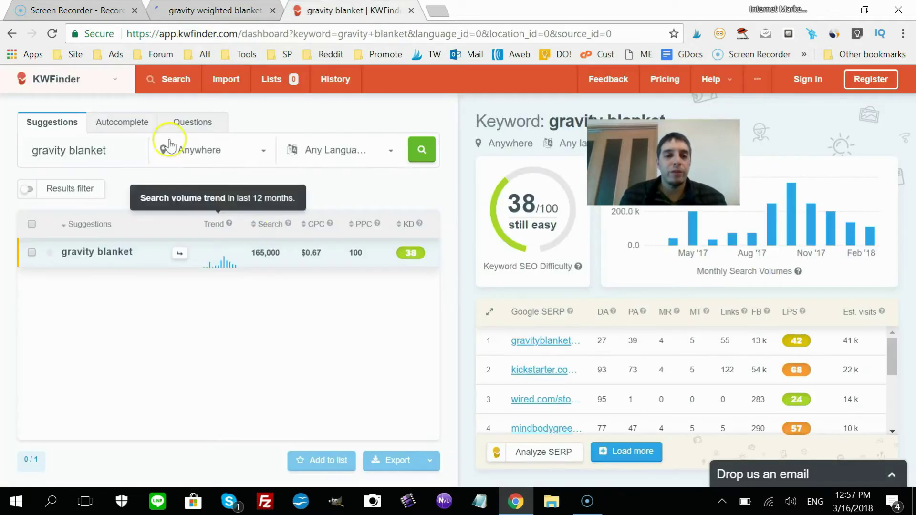
key("ctrl+a")
key("ctrl+v")
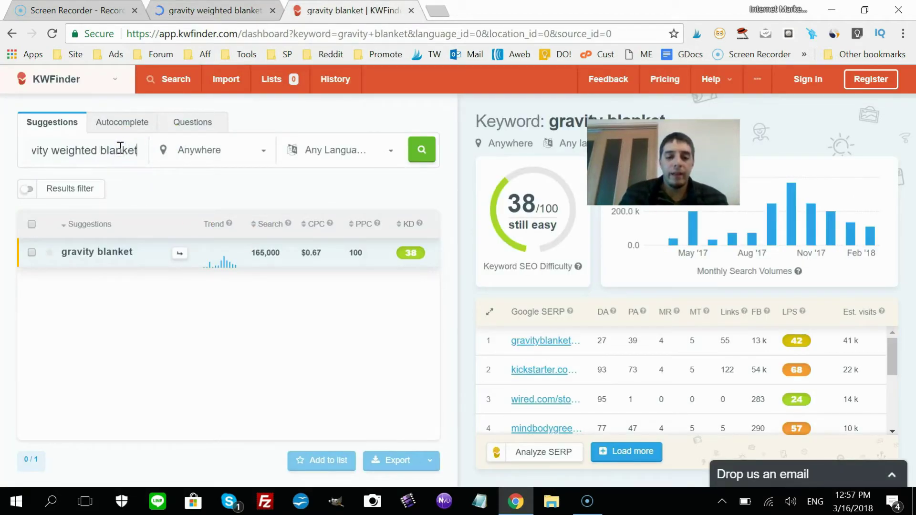
key("Return")
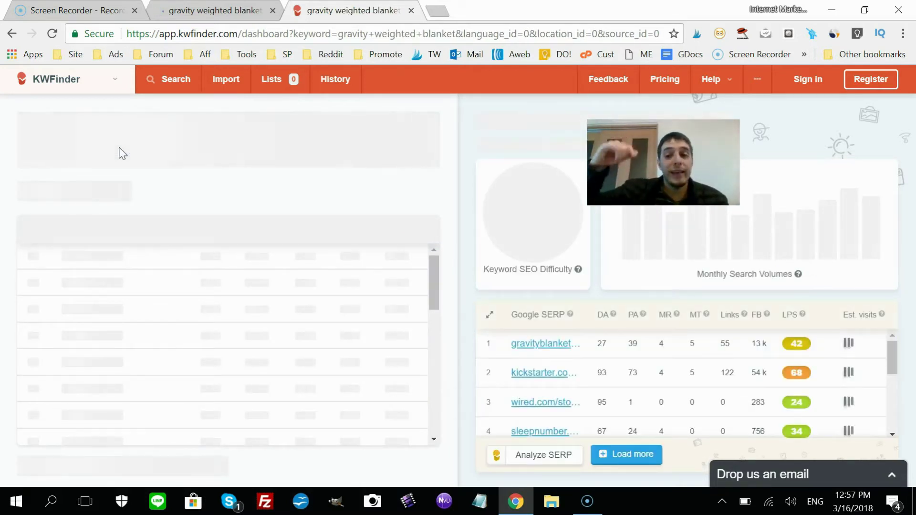
left_click(151, 149)
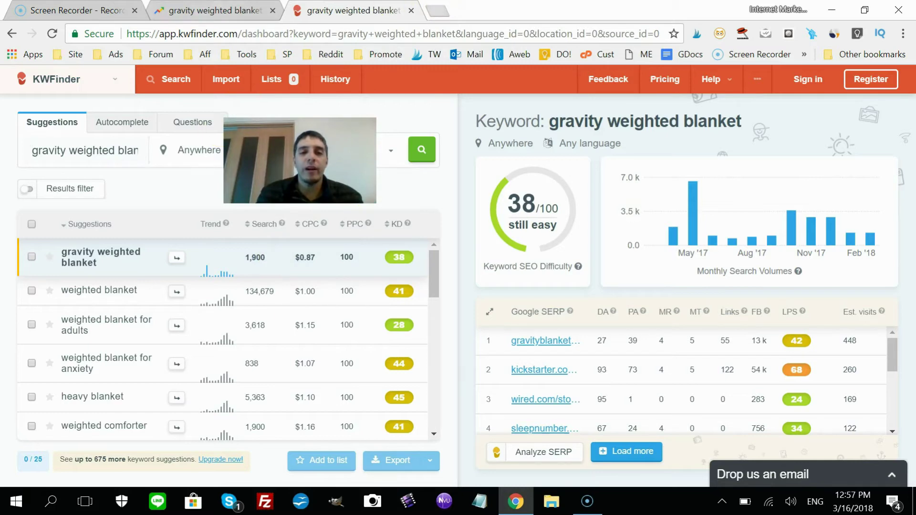
Search Google for "amazon" in a new browser tab and open the Amazon.com site.
left_click(437, 11)
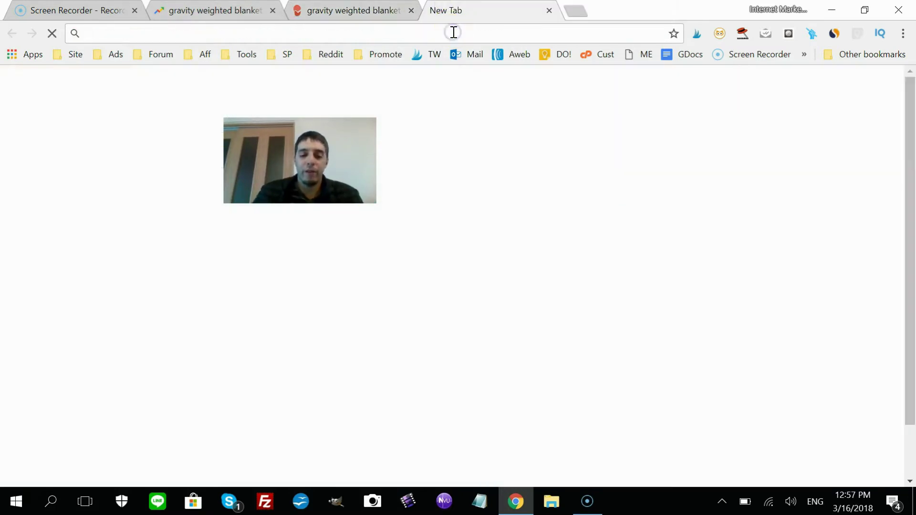
type("amazon")
key("Return")
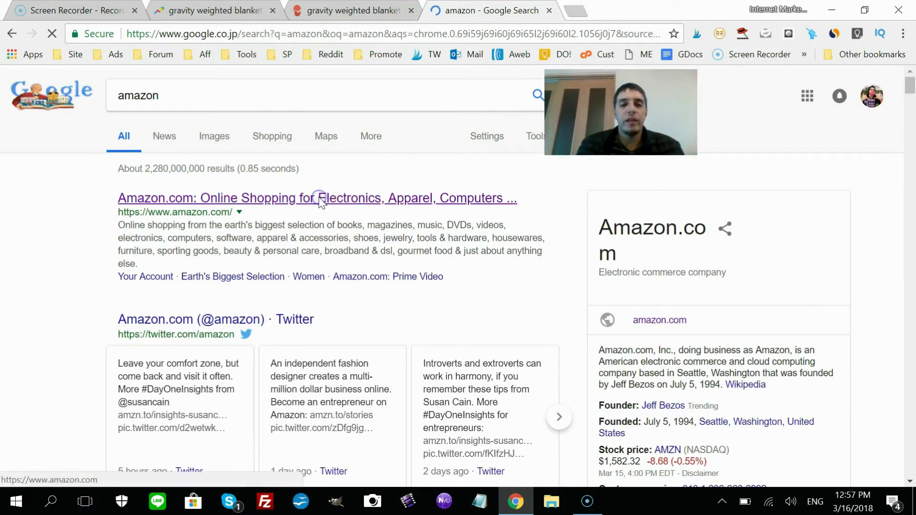
left_click(321, 200)
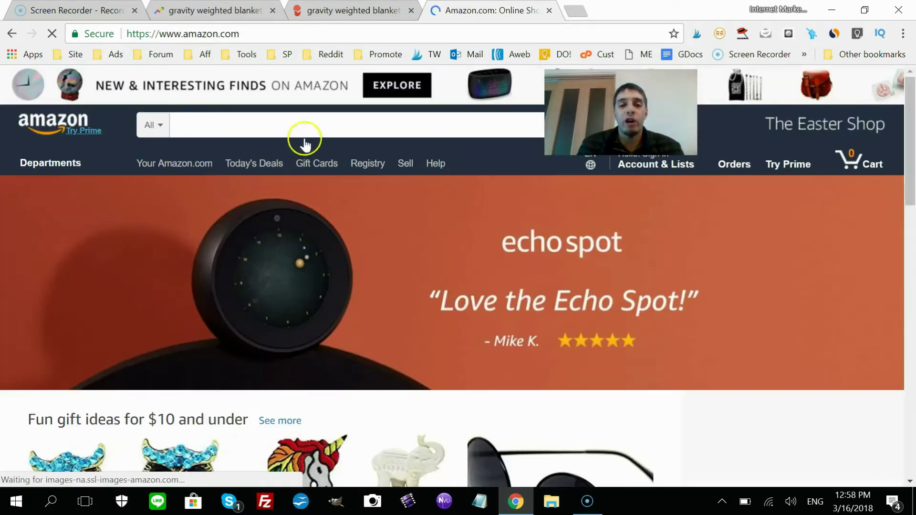
Search Amazon for "gravity blanket" using the matching search suggestion.
left_click(331, 127)
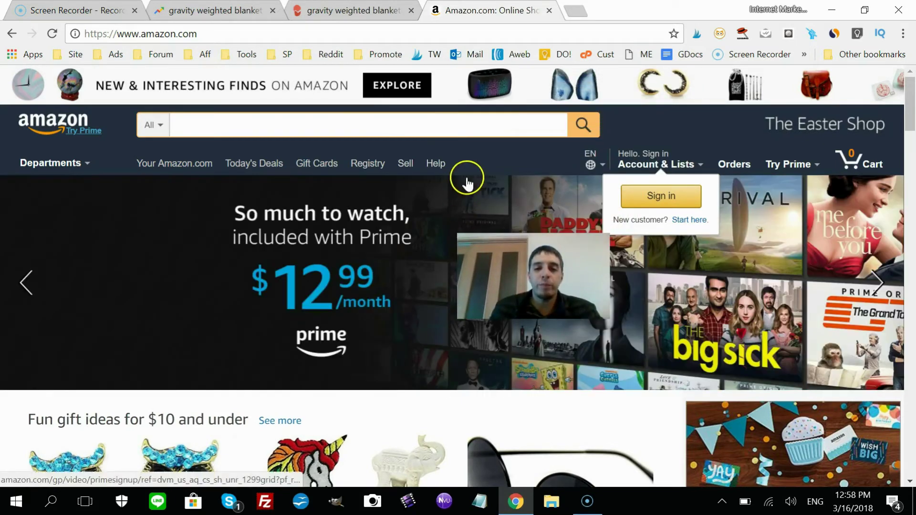
left_click(471, 131)
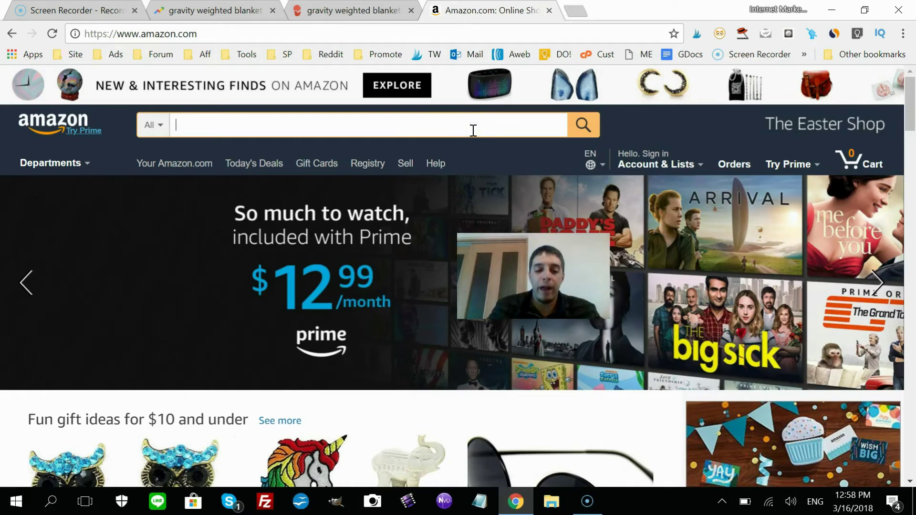
type("gravity ")
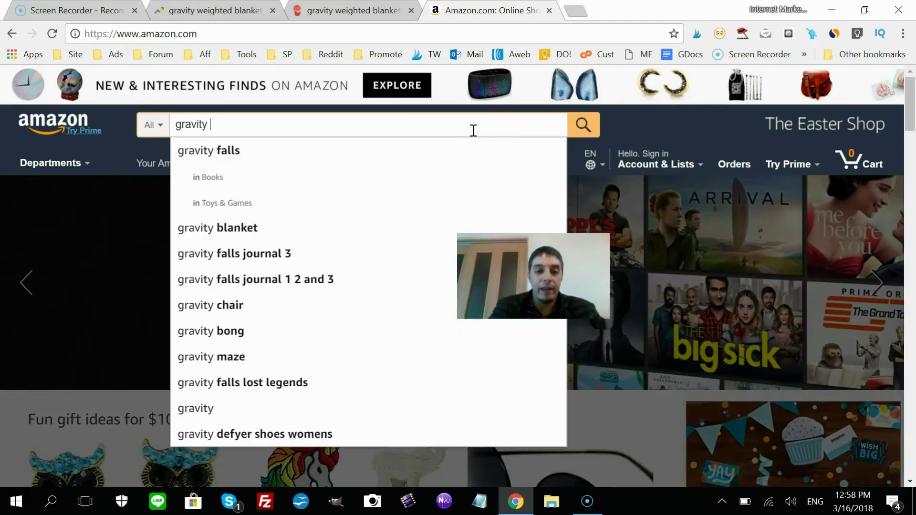
type("bal")
key("BackSpace")
key("BackSpace")
type("la")
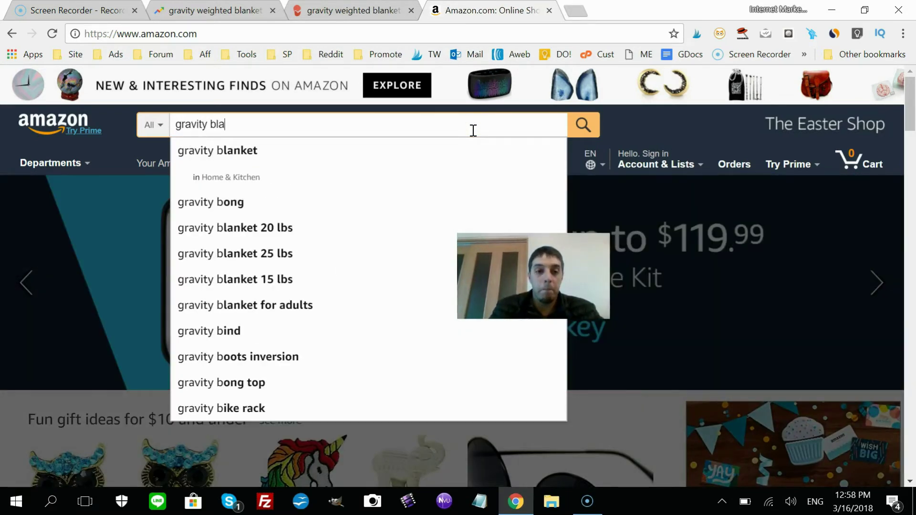
left_click(401, 162)
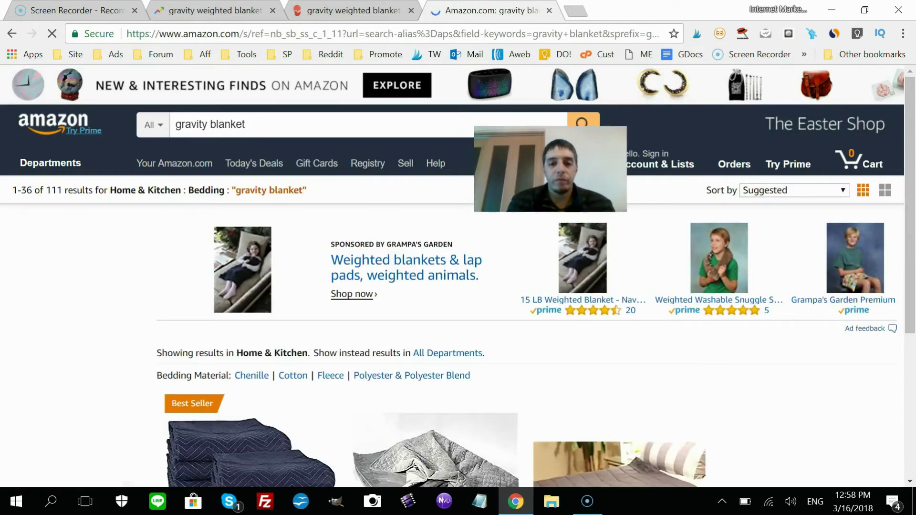
Examine the product listings, prices and ratings in the Amazon results for gravity blankets and return to the KWFinder keyword page.
left_click(910, 111)
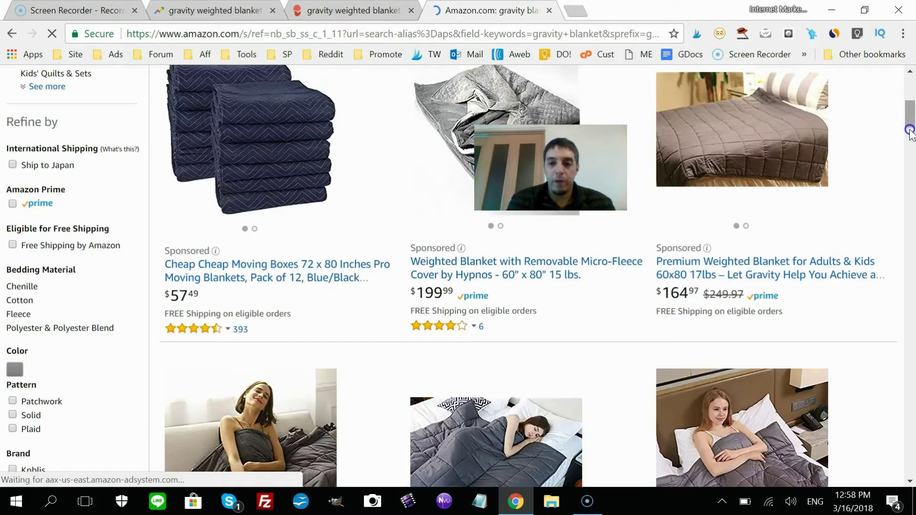
scroll(753, 153, "down", 4)
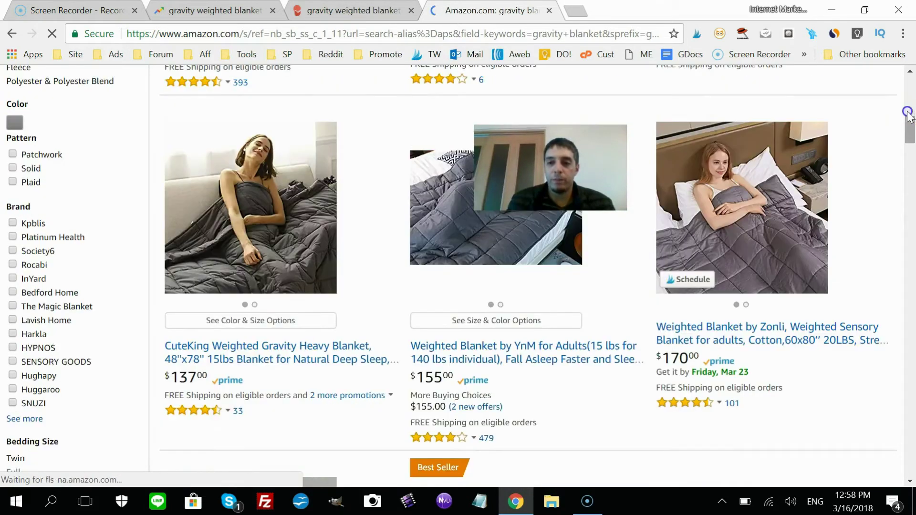
left_click_drag(908, 114, 909, 101)
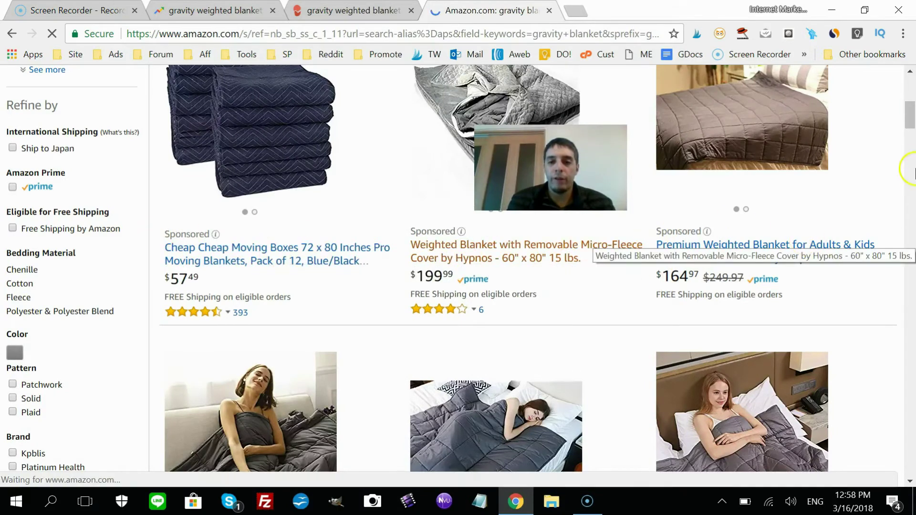
left_click_drag(911, 125, 912, 136)
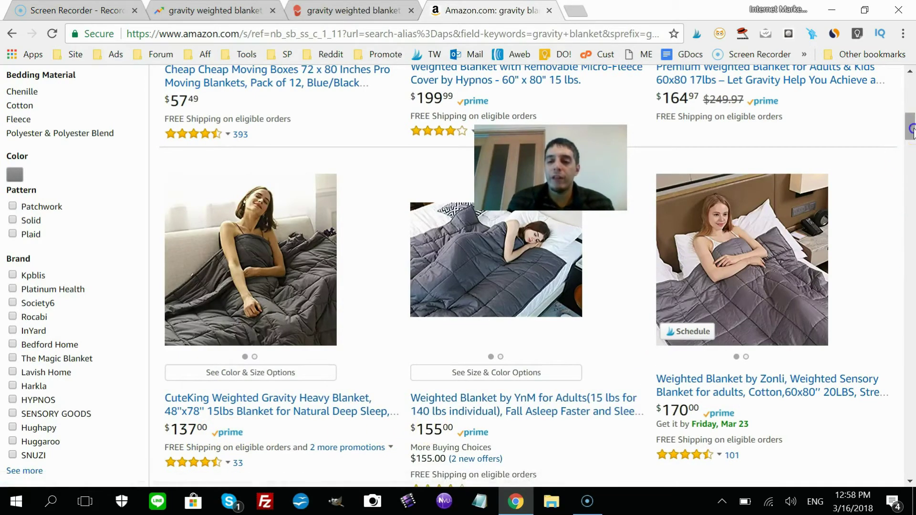
left_click_drag(912, 129, 912, 172)
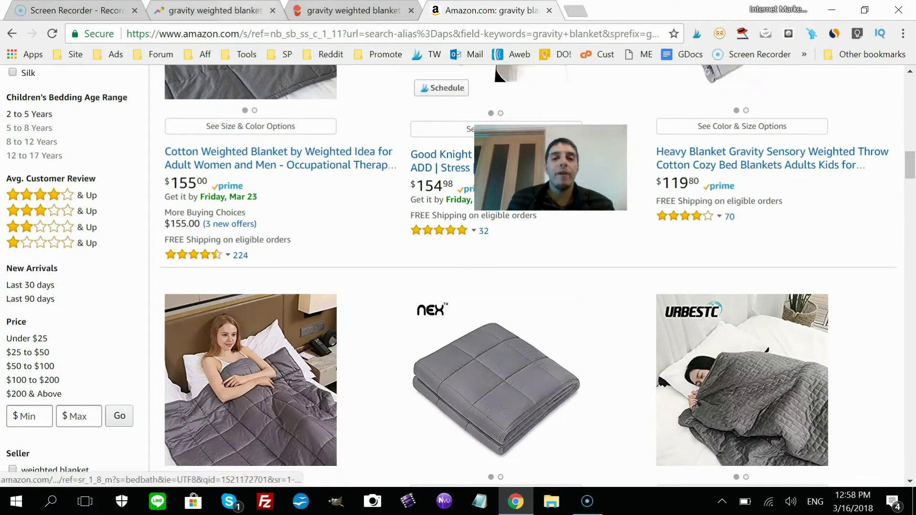
key("ctrl+shift+Tab")
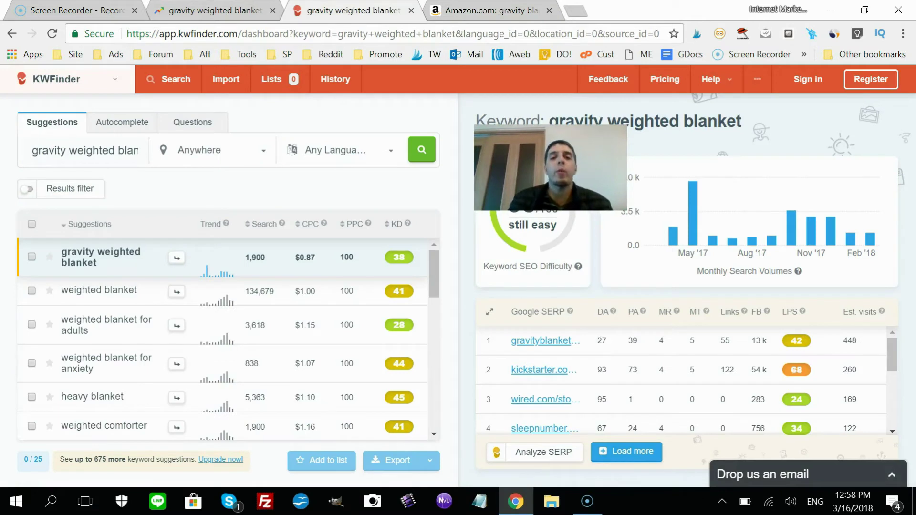